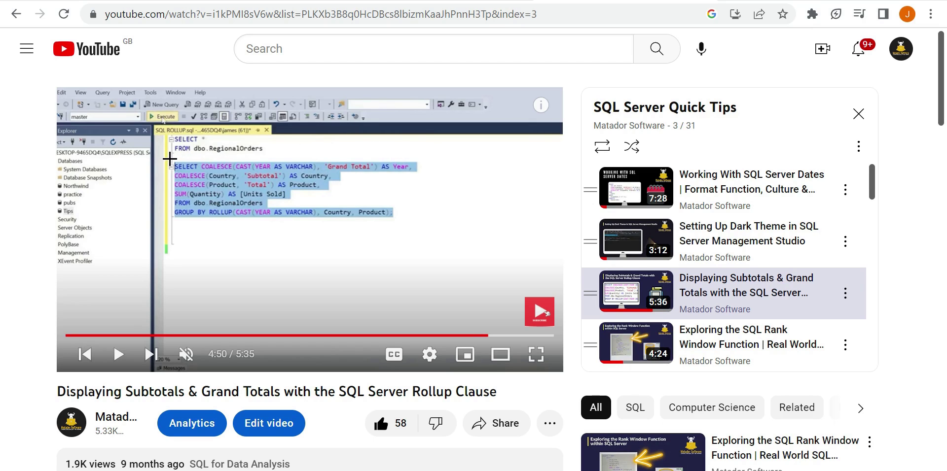
Capture the SQL ROLLUP query from the paused tutorial video as text with Blackbox.
{"action": "left_click_drag", "start_coordinate": [170, 158], "coordinate": [447, 236]}
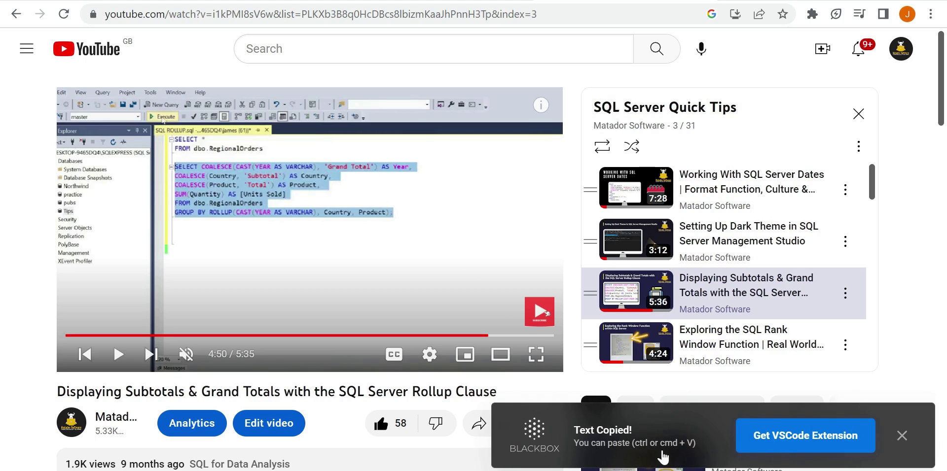
Paste the ROLLUP query into the SSMS editor and add the missing quote before Grand Total.
{"action": "key", "text": "alt+Tab"}
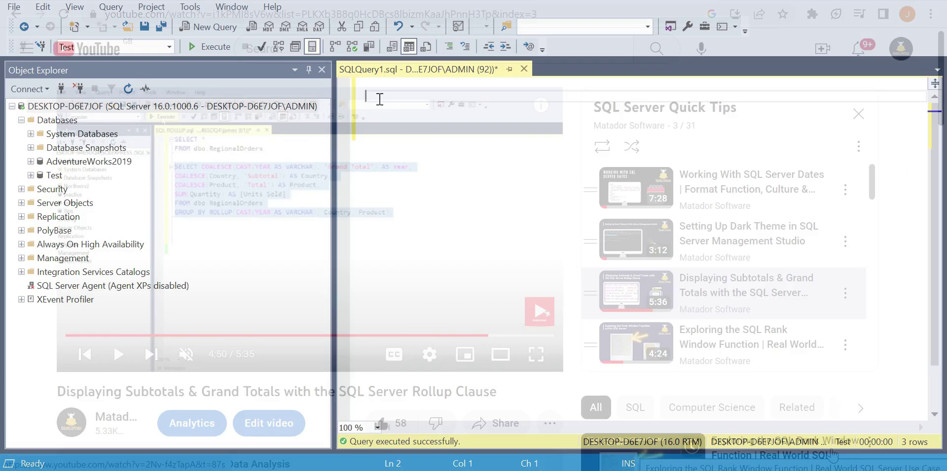
{"action": "key", "text": "ctrl+v"}
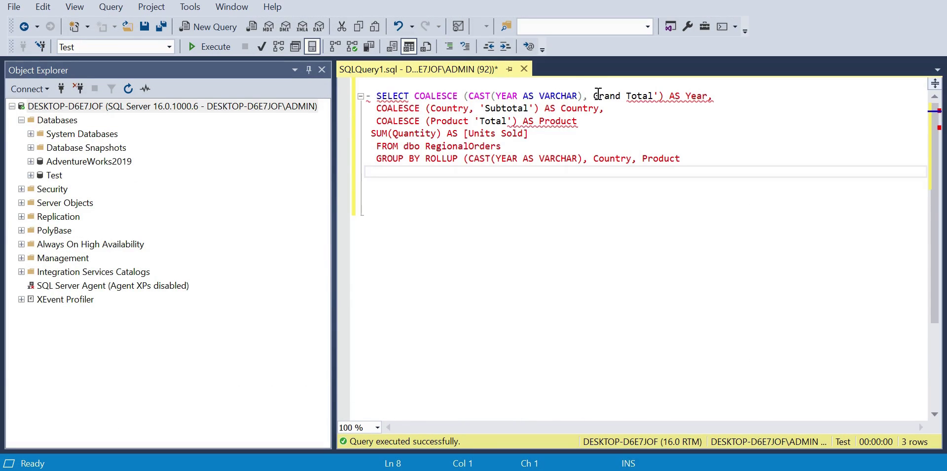
{"action": "left_click", "coordinate": [595, 96]}
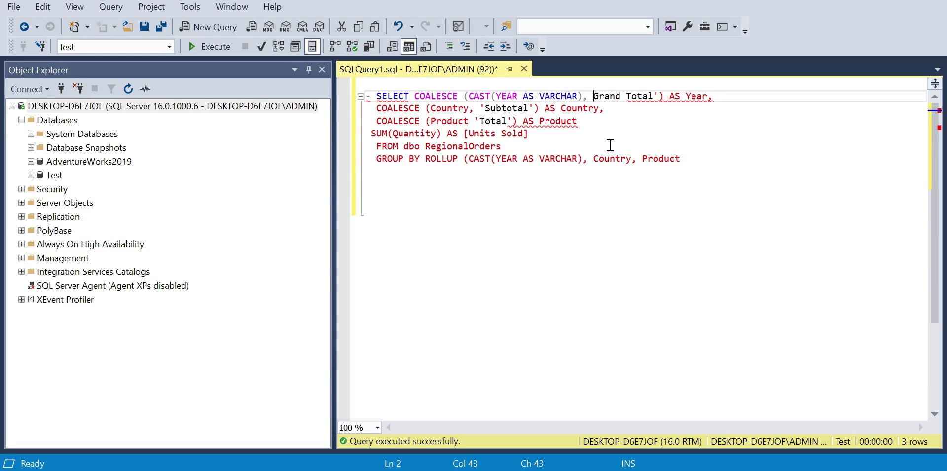
{"action": "type", "text": "'"}
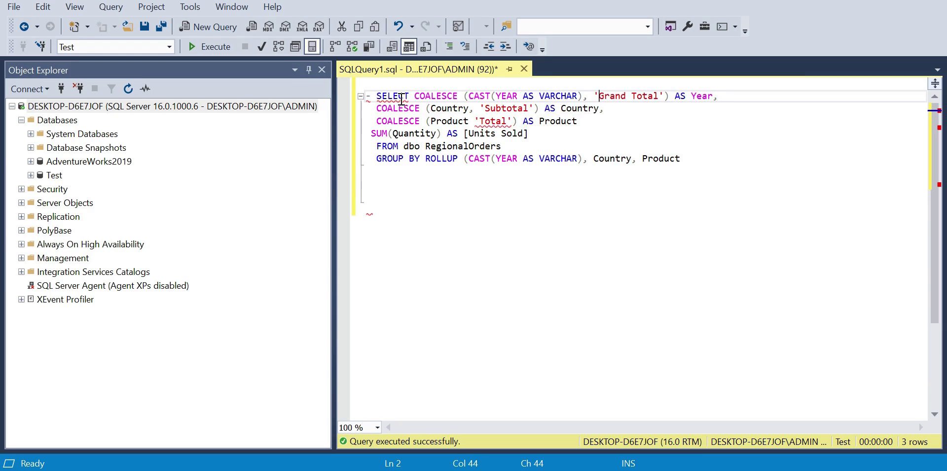
{"action": "left_click", "coordinate": [379, 95]}
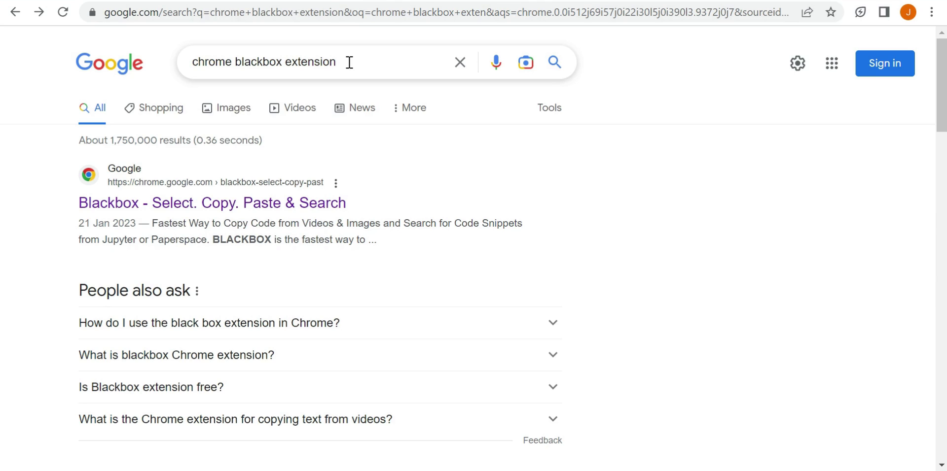
Open the Blackbox Web Store listing and read through its Overview.
{"action": "left_click", "coordinate": [274, 211]}
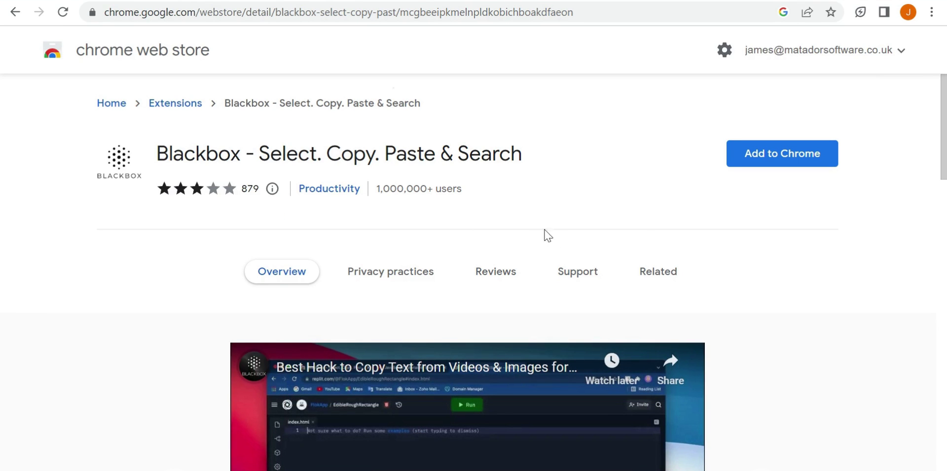
{"action": "scroll", "coordinate": [816, 351], "scroll_direction": "down", "scroll_amount": 4}
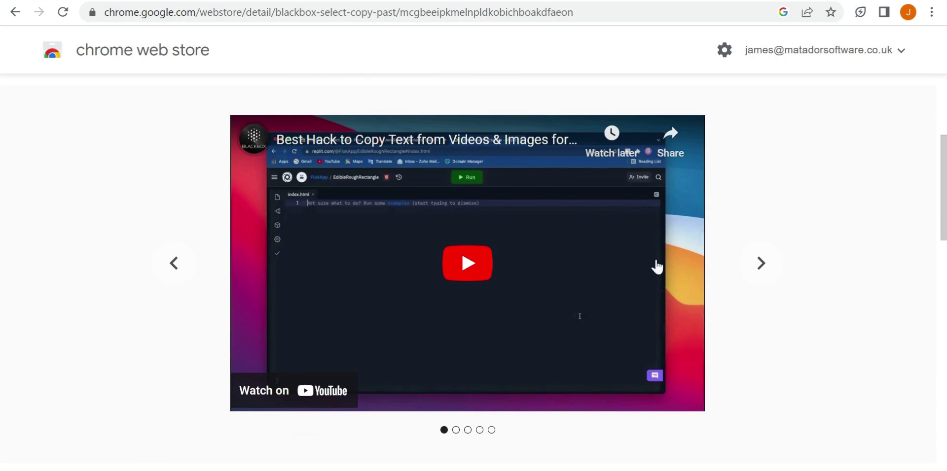
{"action": "scroll", "coordinate": [753, 387], "scroll_direction": "down", "scroll_amount": 4}
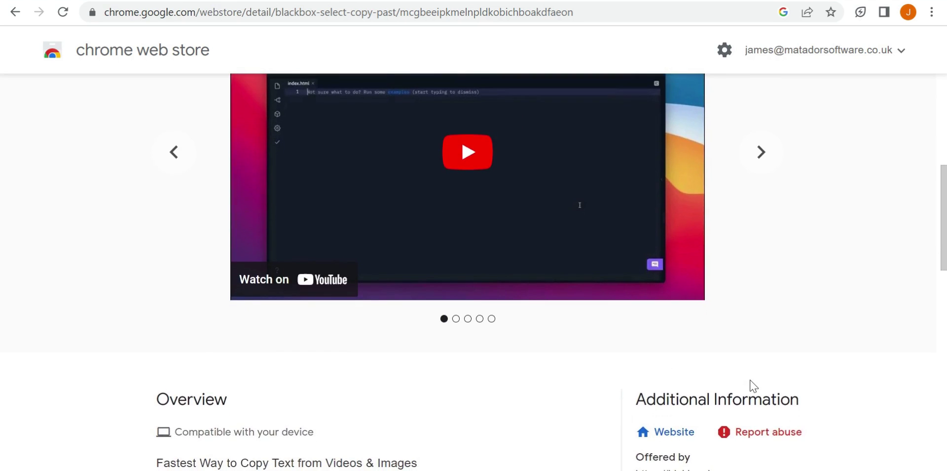
{"action": "scroll", "coordinate": [753, 387], "scroll_direction": "down", "scroll_amount": 3}
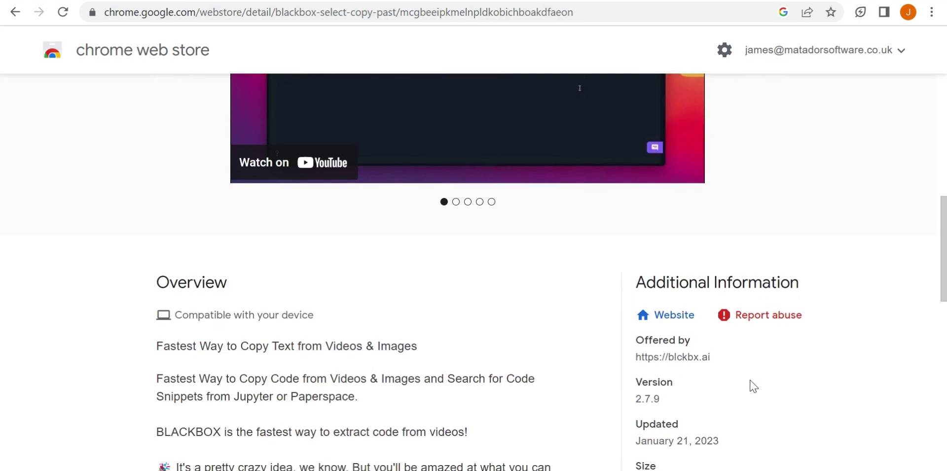
{"action": "scroll", "coordinate": [753, 387], "scroll_direction": "down", "scroll_amount": 2}
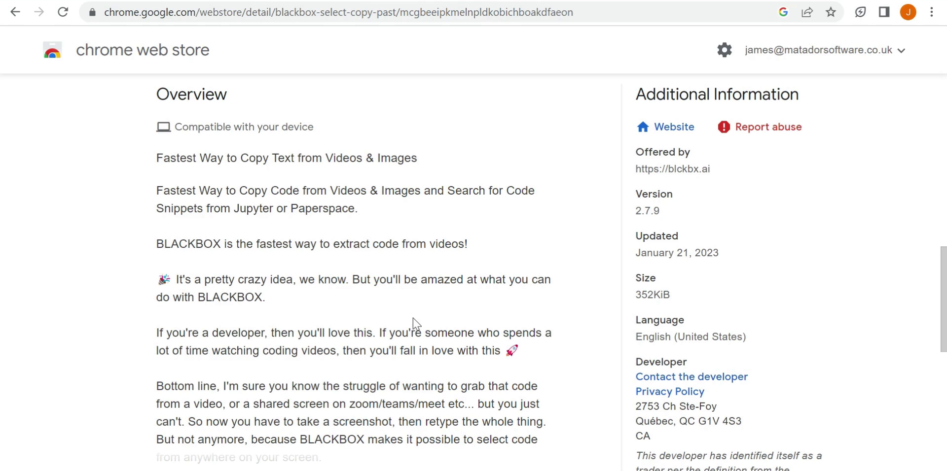
{"action": "scroll", "coordinate": [416, 324], "scroll_direction": "down", "scroll_amount": 2}
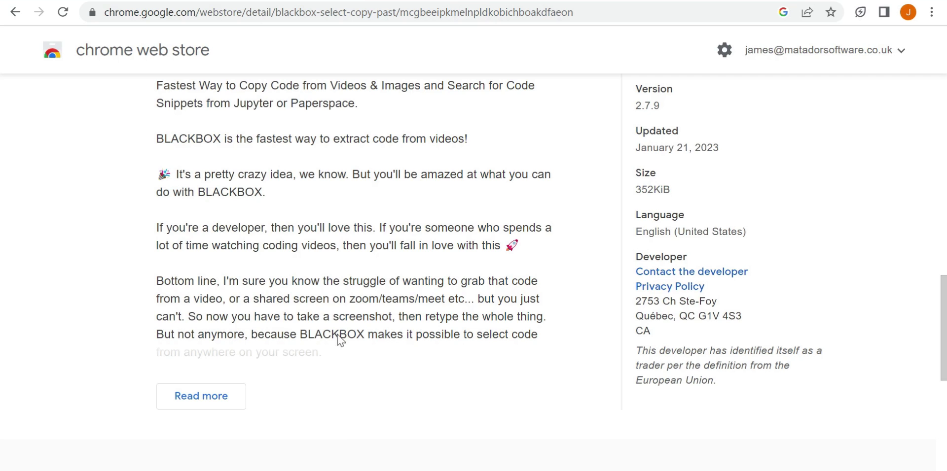
{"action": "scroll", "coordinate": [363, 279], "scroll_direction": "up", "scroll_amount": 8}
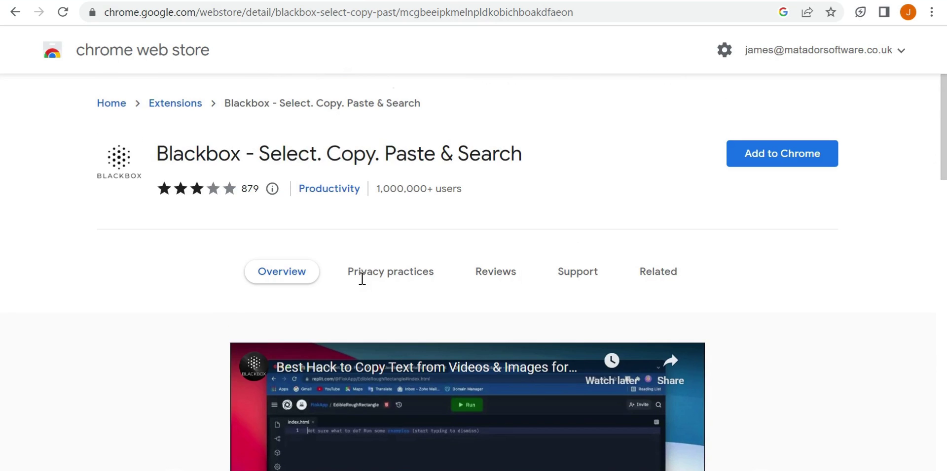
Install the Blackbox - Select. Copy. Paste & Search extension in Chrome.
{"action": "left_click", "coordinate": [780, 163]}
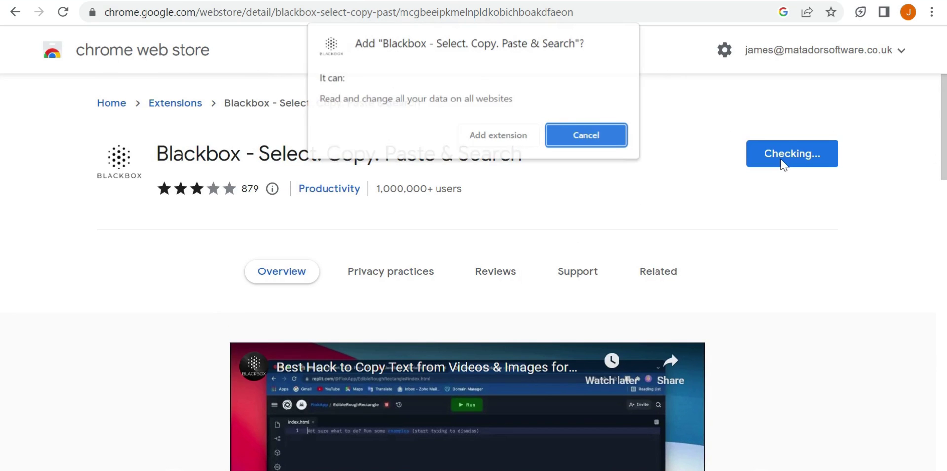
{"action": "left_click", "coordinate": [499, 137]}
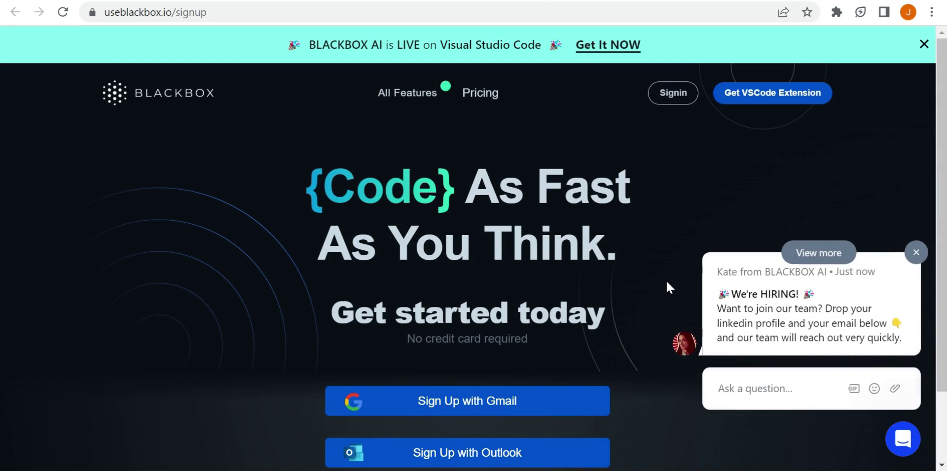
Dismiss the chat popup and sign up for Blackbox with a Google account on the Free Plan.
{"action": "left_click", "coordinate": [915, 254]}
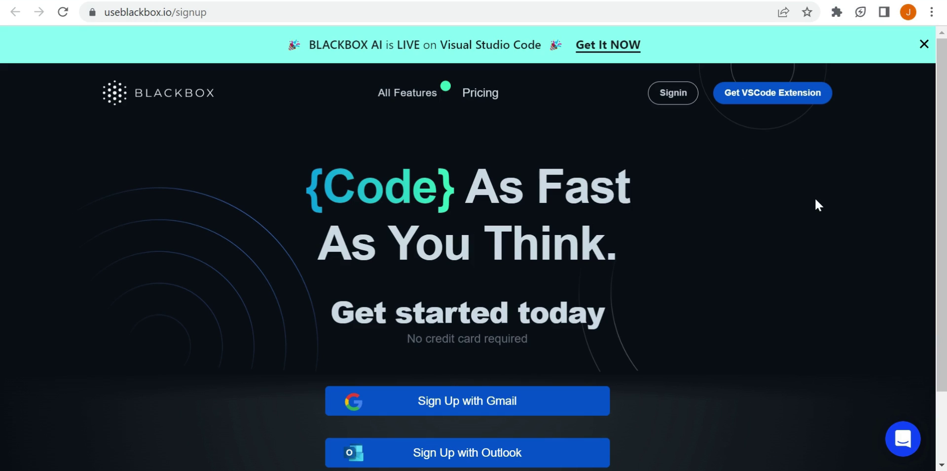
{"action": "left_click", "coordinate": [511, 407]}
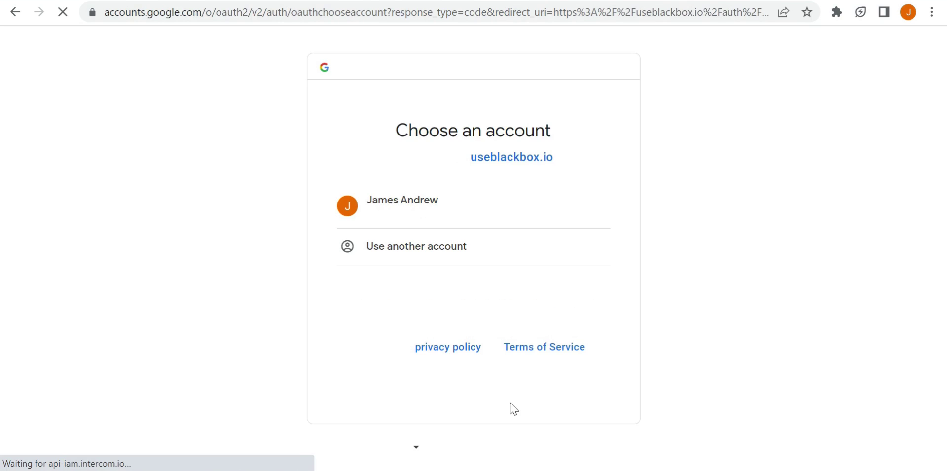
{"action": "left_click", "coordinate": [428, 219]}
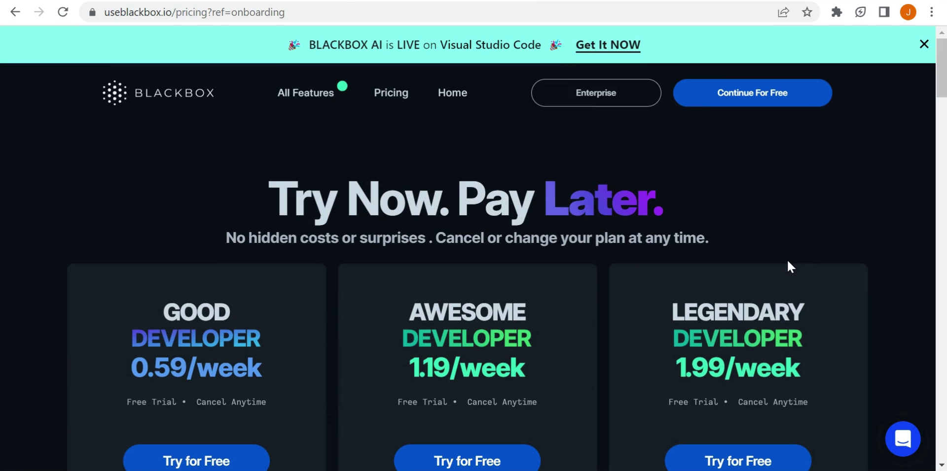
{"action": "left_click", "coordinate": [731, 110]}
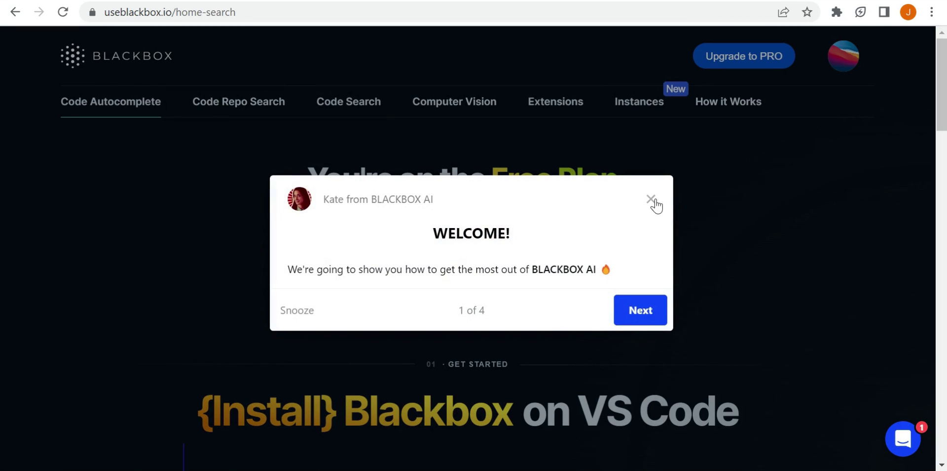
Close the welcome tour and chat message, then look through the Blackbox install guide.
{"action": "left_click", "coordinate": [654, 201]}
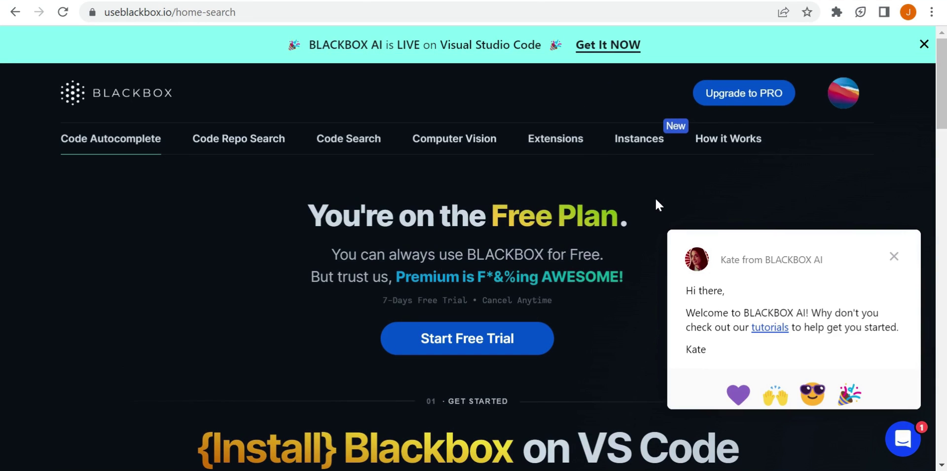
{"action": "left_click", "coordinate": [894, 258]}
{"action": "scroll", "coordinate": [729, 324], "scroll_direction": "down", "scroll_amount": 6}
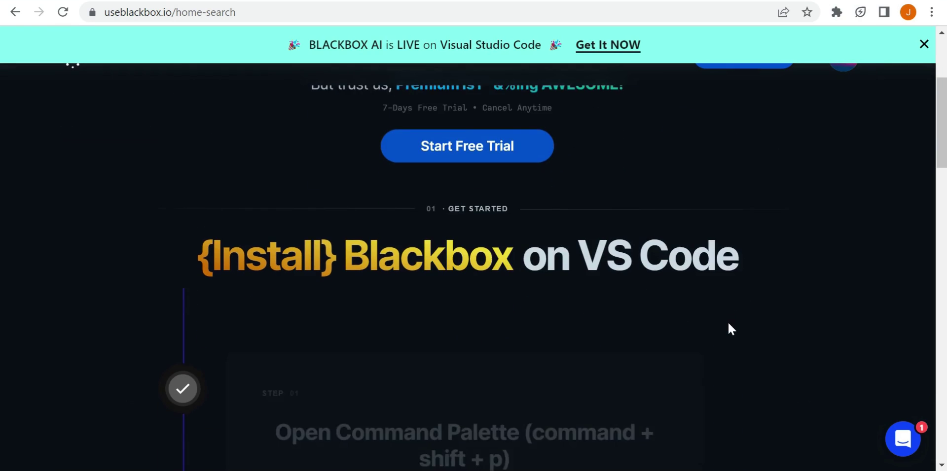
{"action": "scroll", "coordinate": [729, 325], "scroll_direction": "down", "scroll_amount": 8}
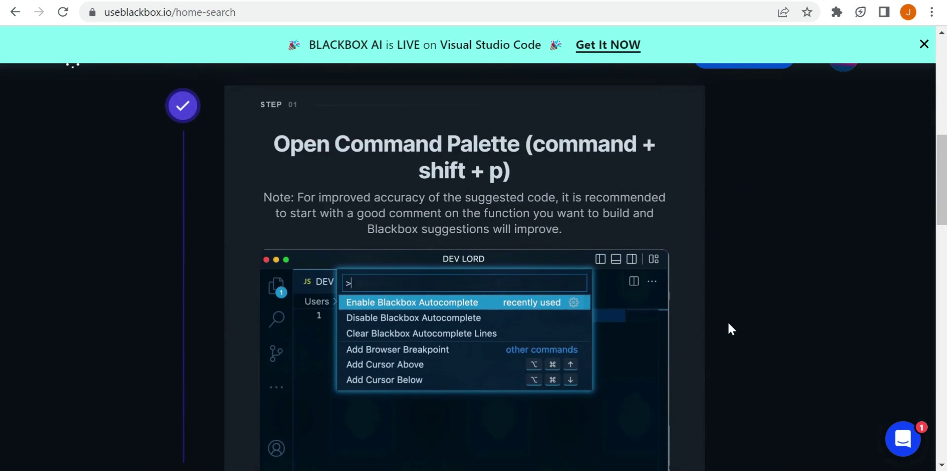
{"action": "scroll", "coordinate": [728, 327], "scroll_direction": "up", "scroll_amount": 14}
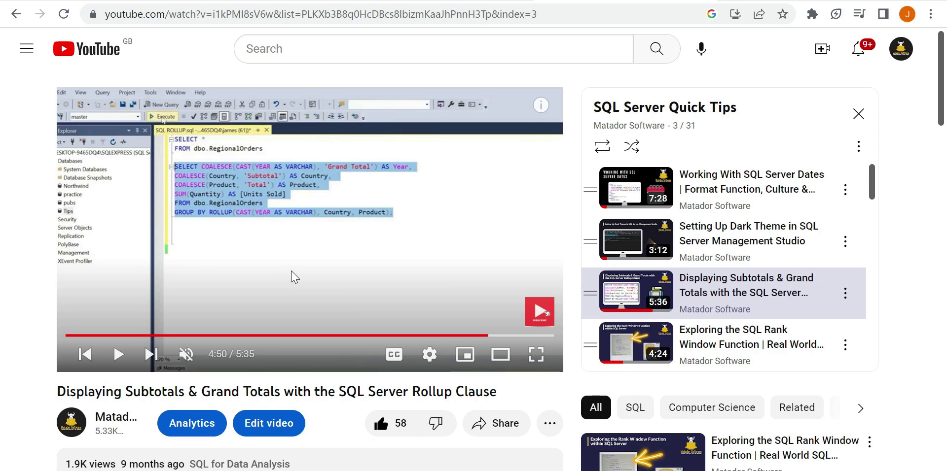
Launch Blackbox from the Extensions menu and capture the SQL code area of the video.
{"action": "left_click", "coordinate": [817, 20]}
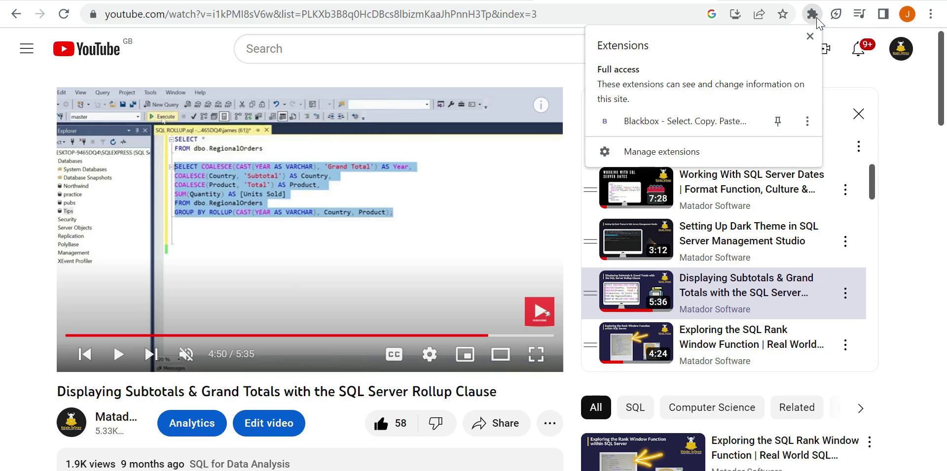
{"action": "left_click", "coordinate": [706, 122]}
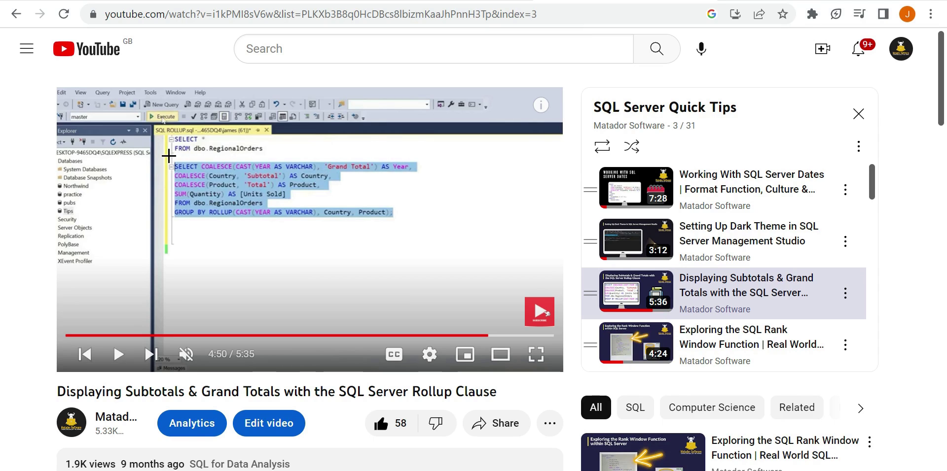
{"action": "left_click_drag", "start_coordinate": [169, 159], "coordinate": [447, 239]}
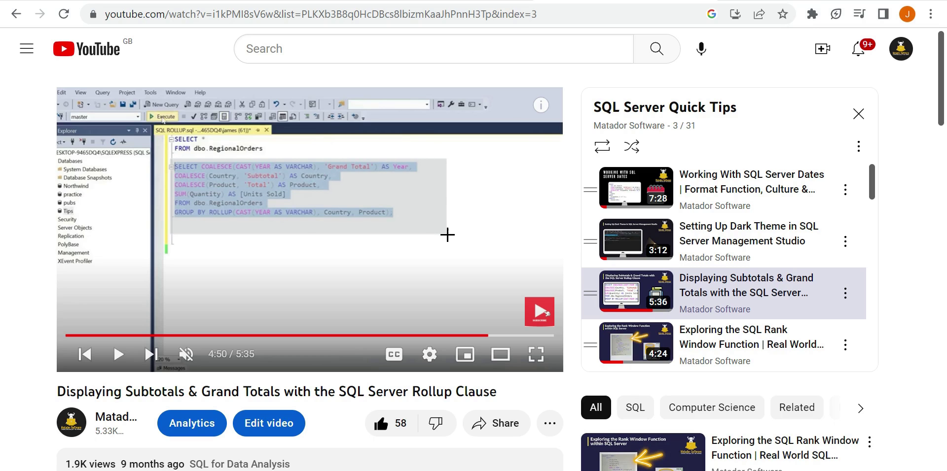
{"action": "left_click_drag", "start_coordinate": [447, 234], "coordinate": [447, 235]}
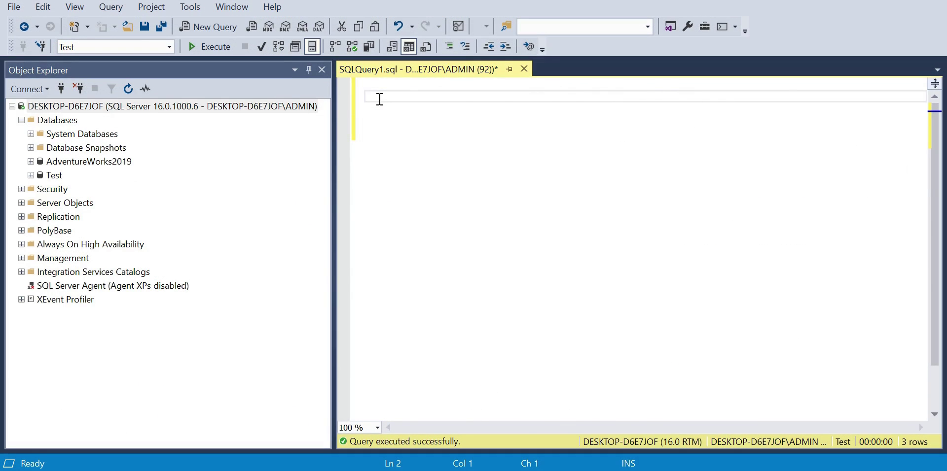
Paste the captured ROLLUP query and add the missing quote before Grand Total.
{"action": "type", "text": "SELECT COALESCE (CAST(YEAR AS VARCHAR), Grand Total') AS Year, COALESCE (Country, 'Subtotal') AS Country, COALESCE (Product 'Total') AS Product SUM(Quantity) AS [Units Sold] FROM dbo RegionalOrders GROUP BY ROLLUP (CAST(YEAR AS VARCHAR), Country, Product"}
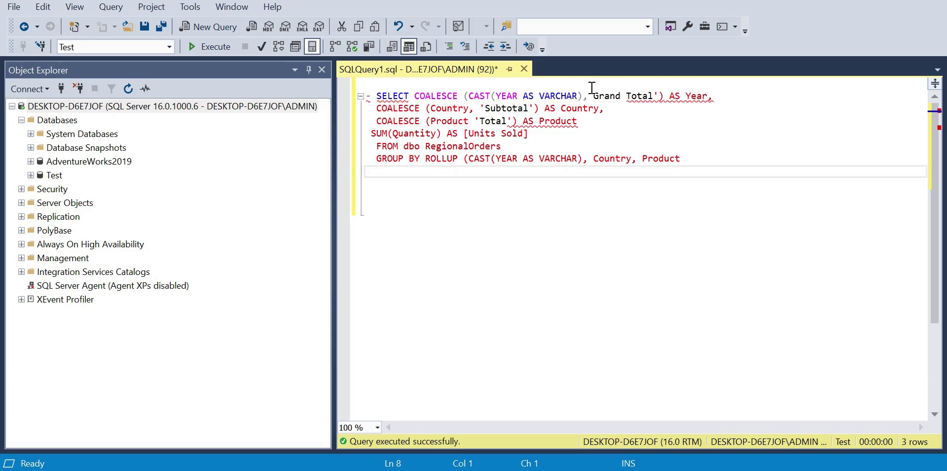
{"action": "left_click", "coordinate": [594, 96]}
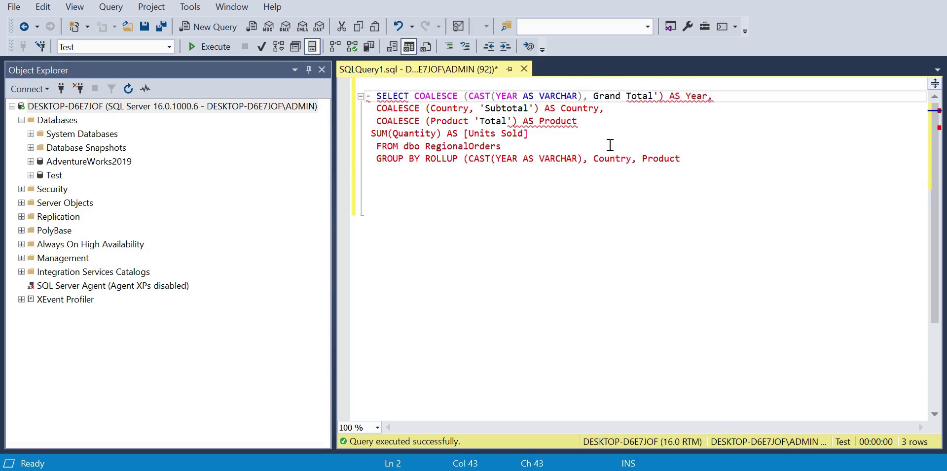
{"action": "type", "text": "'"}
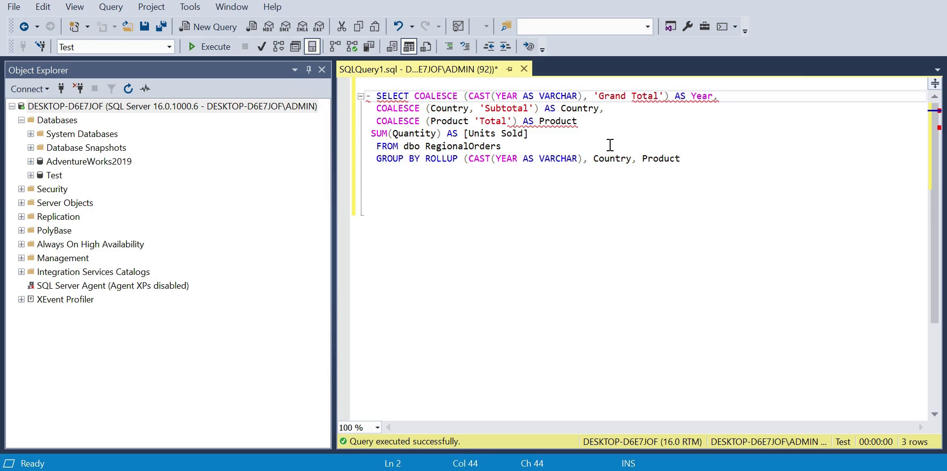
Remove the leading indentation from the SELECT, COALESCE, SUM, FROM and GROUP BY lines.
{"action": "left_click", "coordinate": [377, 96]}
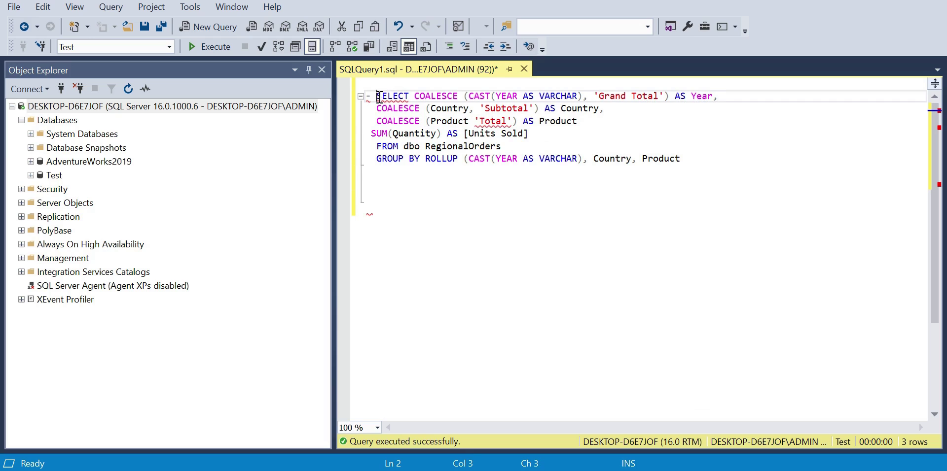
{"action": "key", "text": "BackSpace"}
{"action": "key", "text": "BackSpace"}
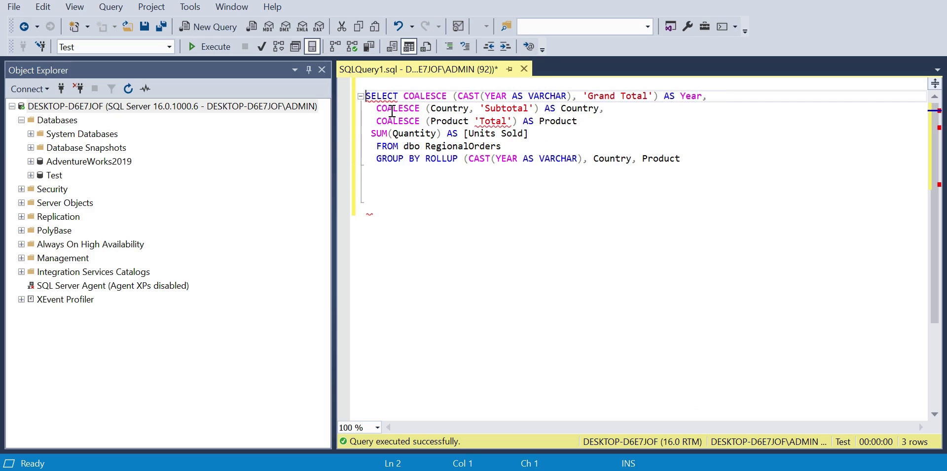
{"action": "left_click", "coordinate": [377, 109]}
{"action": "key", "text": "BackSpace"}
{"action": "key", "text": "BackSpace"}
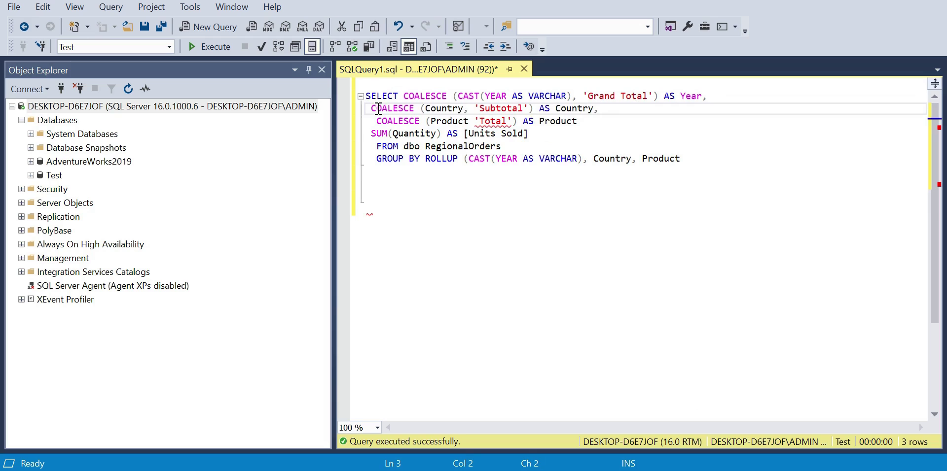
{"action": "left_click", "coordinate": [378, 121]}
{"action": "key", "text": "BackSpace"}
{"action": "key", "text": "BackSpace"}
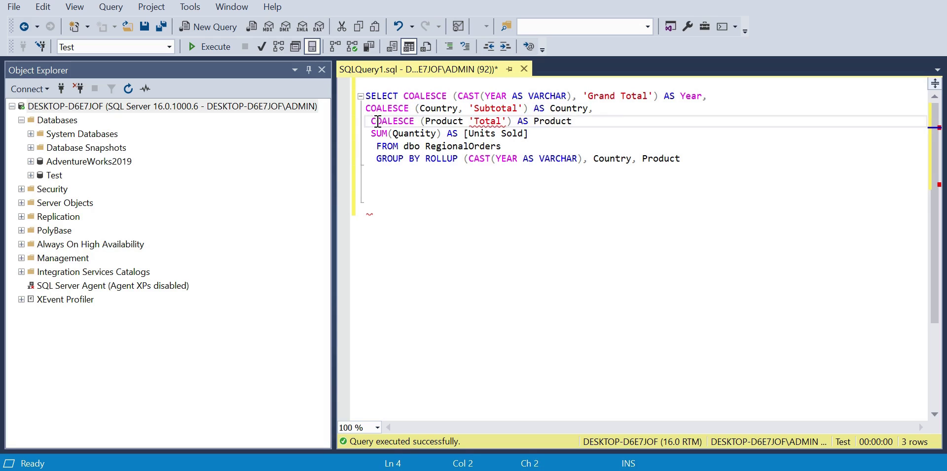
{"action": "left_click", "coordinate": [376, 135]}
{"action": "left_click", "coordinate": [373, 133]}
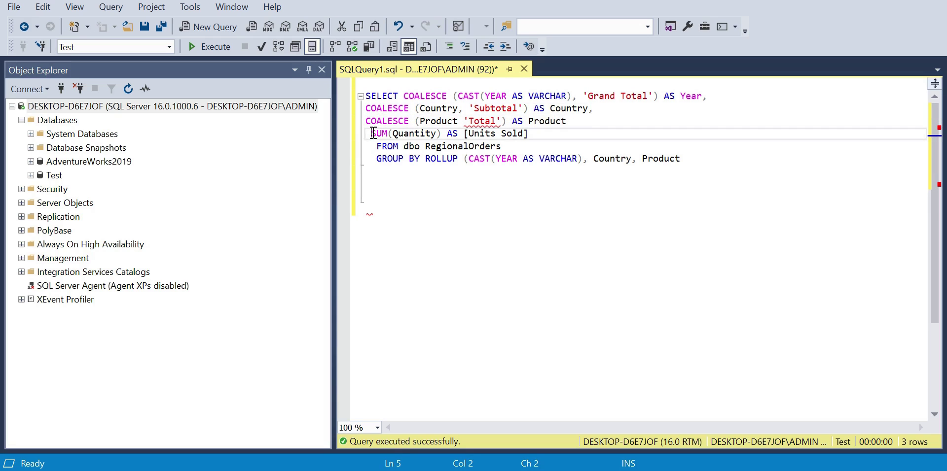
{"action": "key", "text": "BackSpace"}
{"action": "left_click", "coordinate": [376, 147]}
{"action": "key", "text": "BackSpace"}
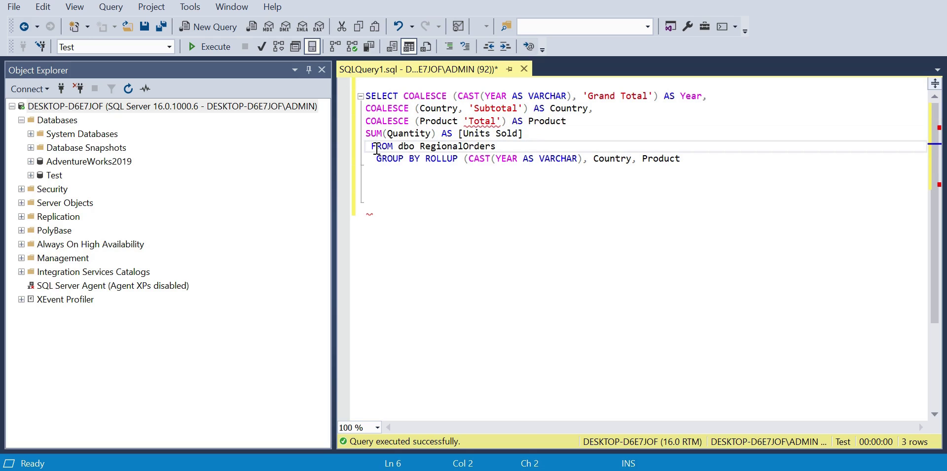
{"action": "key", "text": "BackSpace"}
{"action": "left_click", "coordinate": [378, 159]}
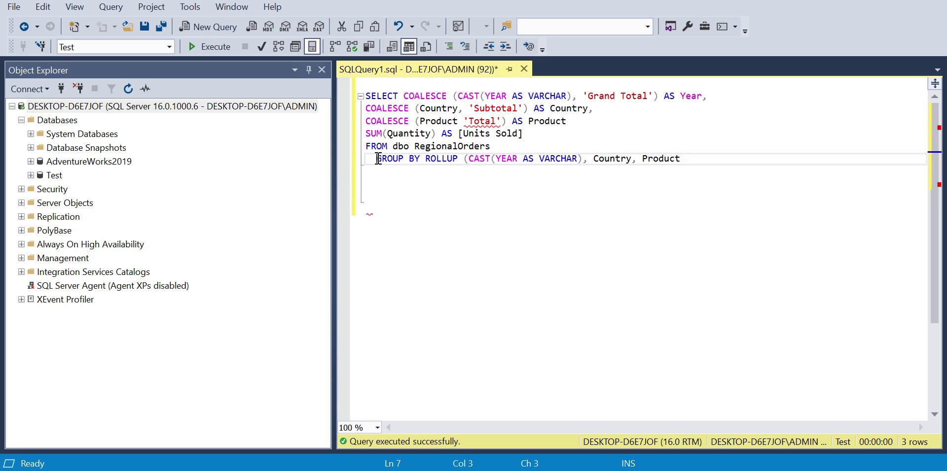
{"action": "key", "text": "BackSpace"}
{"action": "key", "text": "BackSpace"}
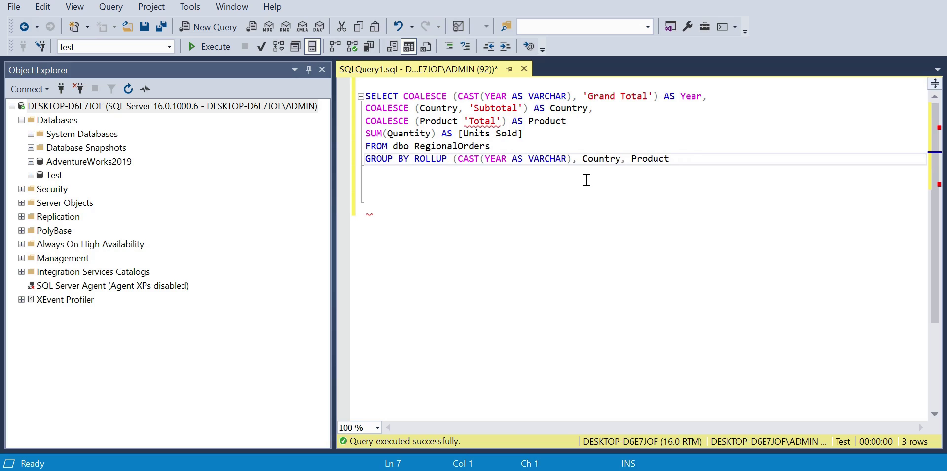
End the GROUP BY line with a semicolon and add a comma after Product before 'Total'.
{"action": "left_click", "coordinate": [695, 159]}
{"action": "type", "text": ";"}
{"action": "left_click", "coordinate": [459, 121]}
{"action": "type", "text": ","}
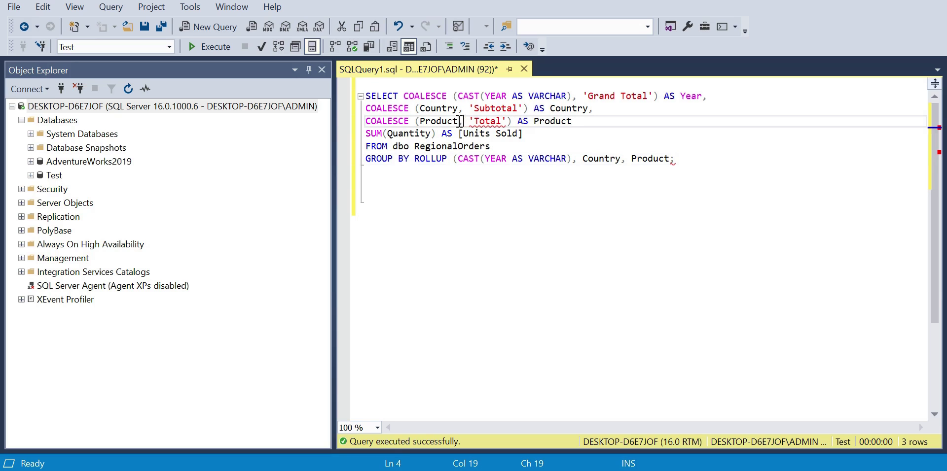
{"action": "left_click", "coordinate": [730, 161]}
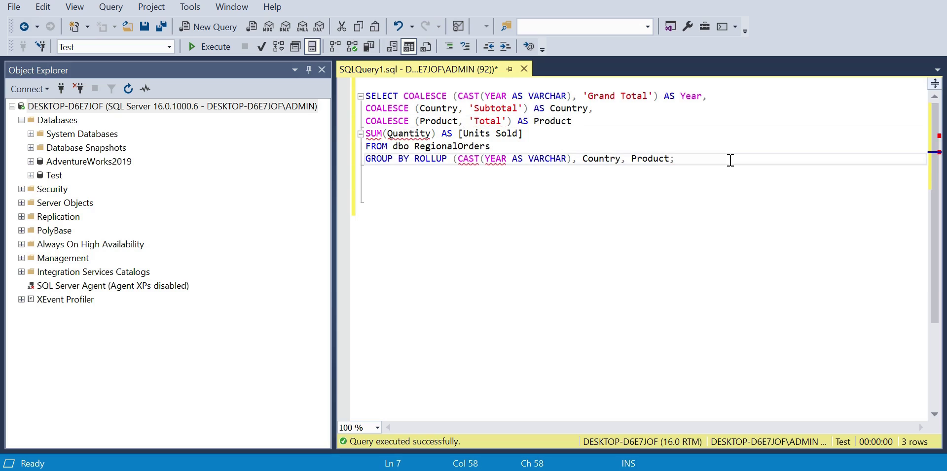
{"action": "mouse_move", "coordinate": [400, 132]}
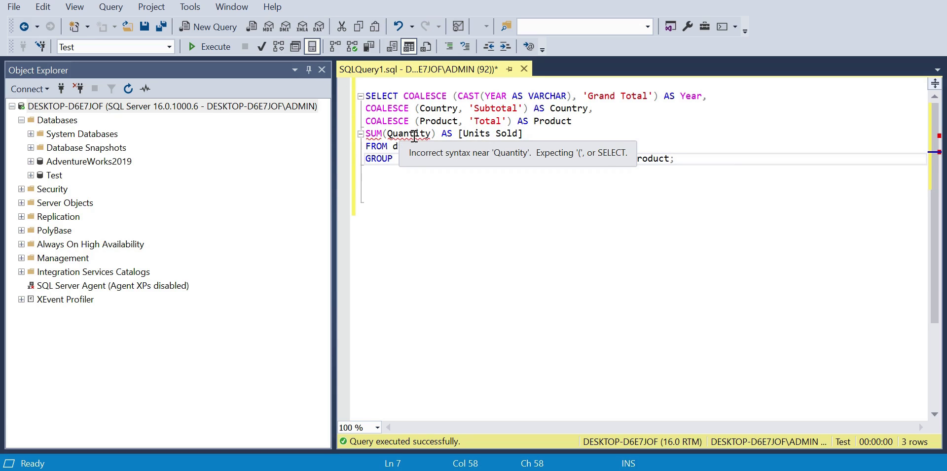